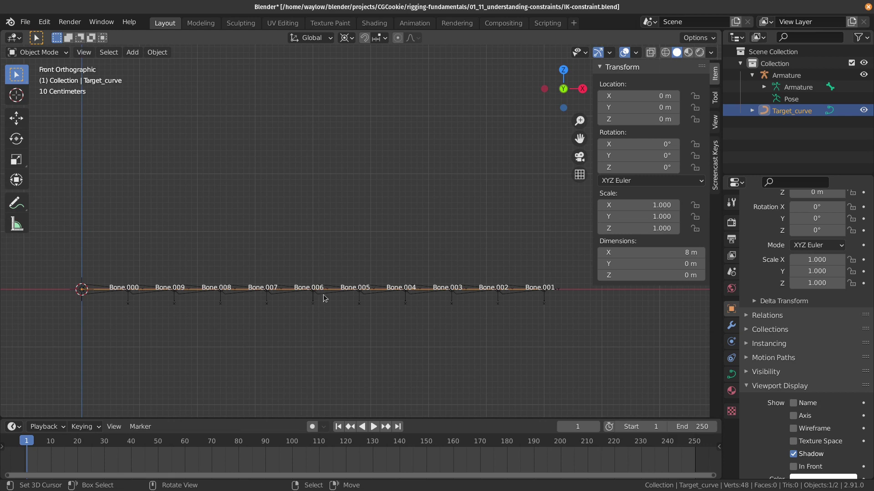
- Look over the armature and Target_curve, opening the curve in Edit Mode to check its control points
left_click(778, 77)
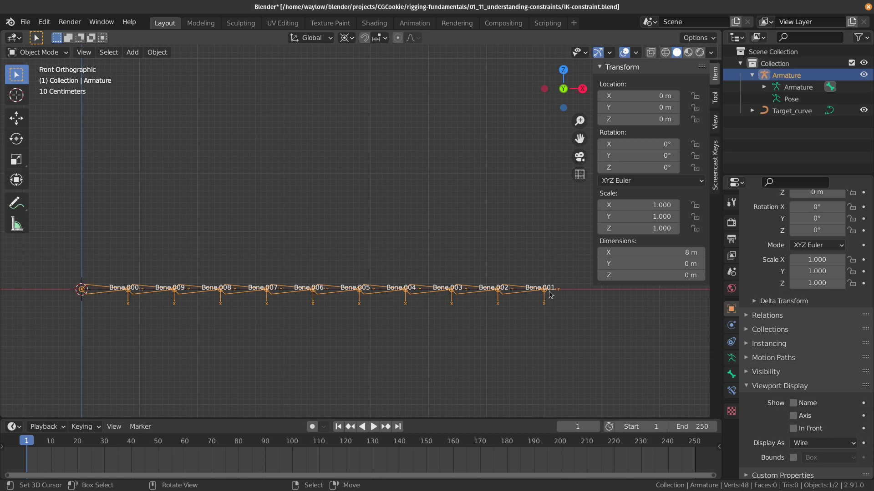
left_click(797, 112)
middle_click_drag(325, 269, 324, 290)
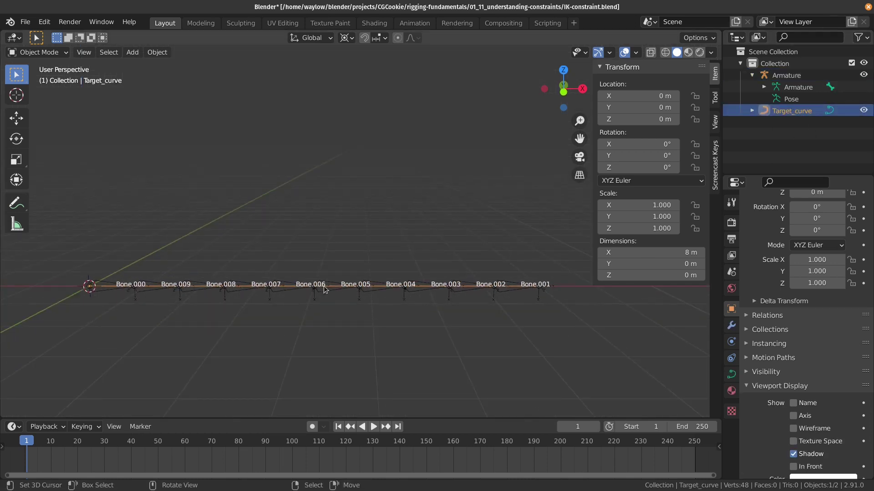
key("ctrl+Tab")
left_click(366, 295)
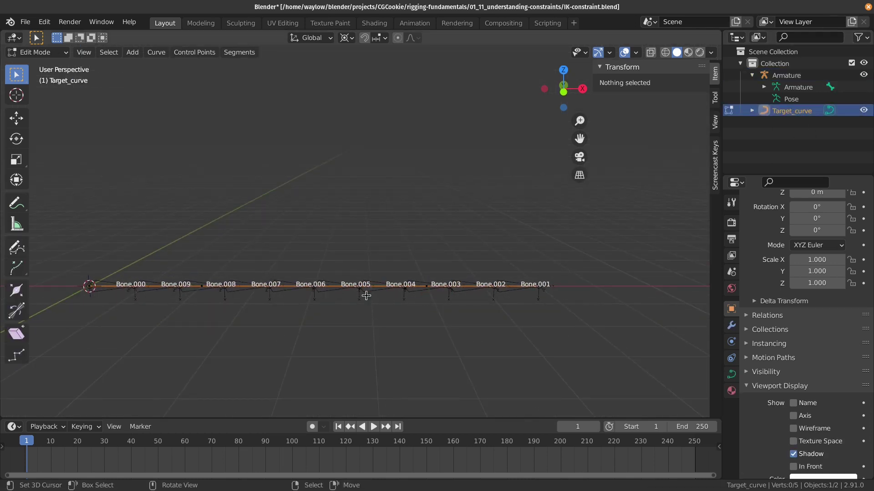
left_click(111, 287)
key("a")
middle_click_drag(328, 308, 343, 299)
key("alt+a")
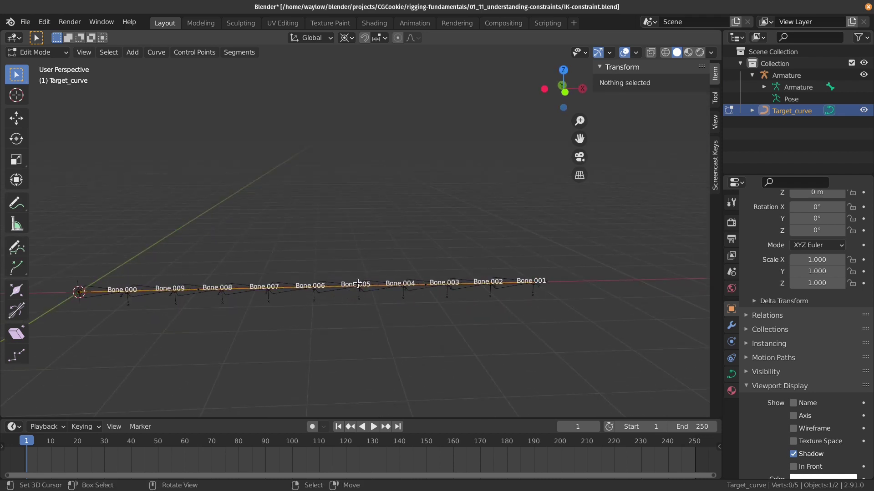
- Leave the curve's Edit Mode and hide the armature's bone names and axes in the viewport
key("Tab")
left_click(358, 284)
left_click(731, 358)
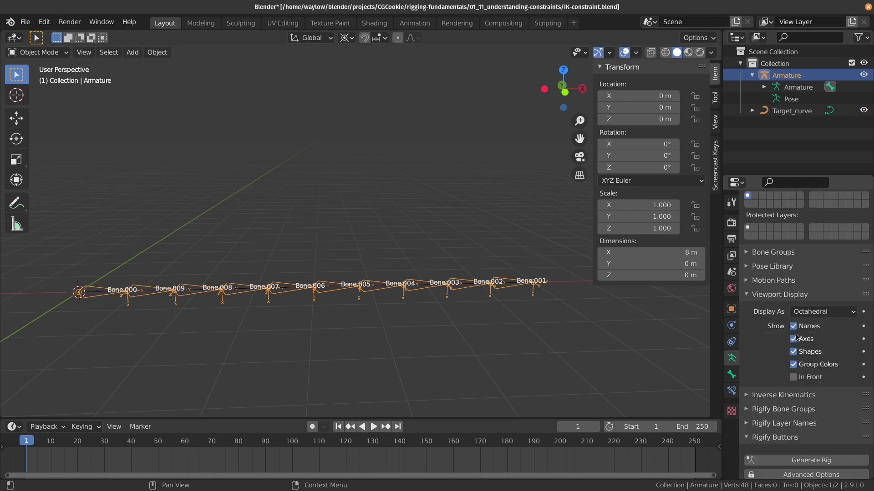
- Try moving the second and middle control points of Target_curve in Edit Mode, cancelling each move
left_click(215, 291)
key("ctrl+Tab")
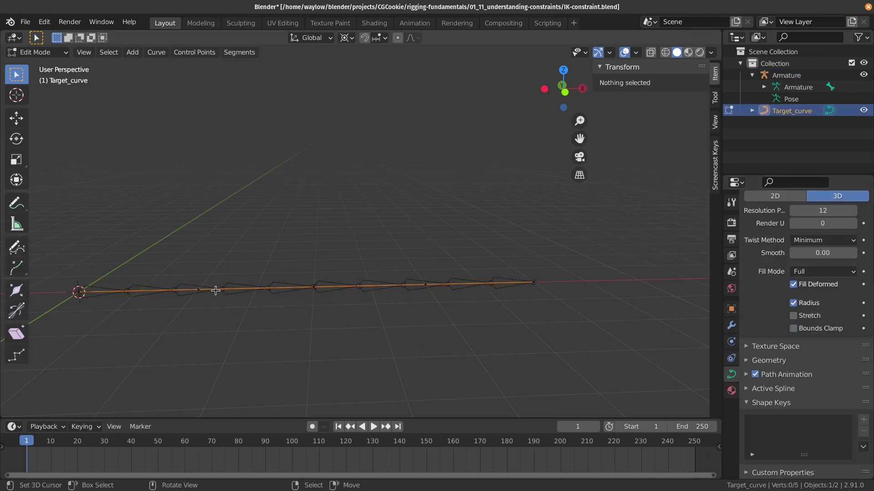
left_click(198, 291)
key("g")
key("Escape")
left_click(312, 289)
key("g")
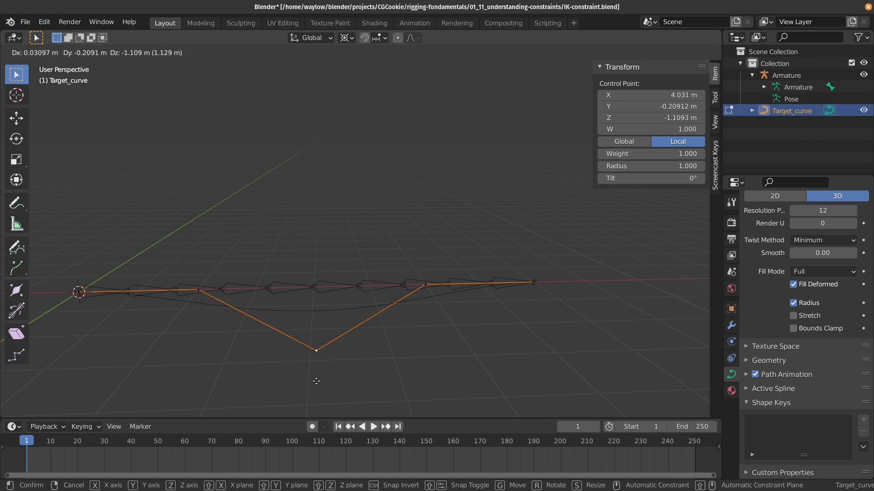
key("Escape")
left_click(424, 284)
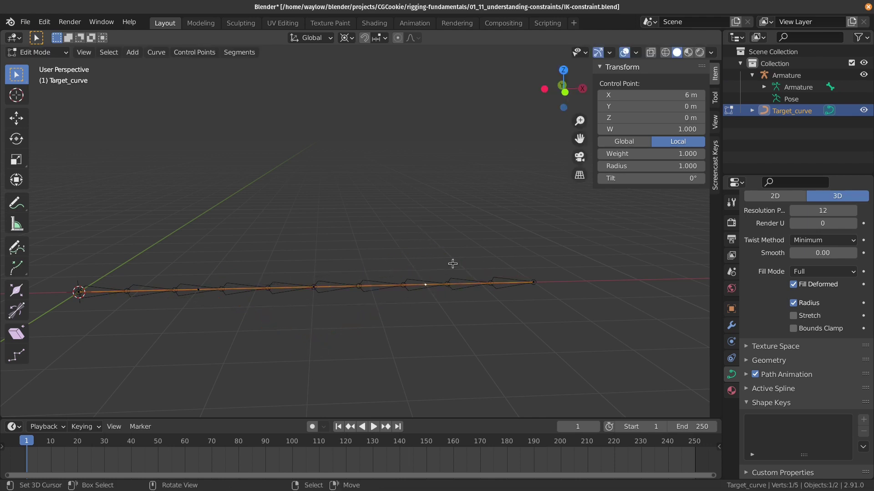
- Return to Object Mode, put the armature in Pose Mode and select Bone.001 at the end of the chain
key("ctrl+Tab")
left_click(373, 273)
left_click(367, 295)
key("ctrl+Tab")
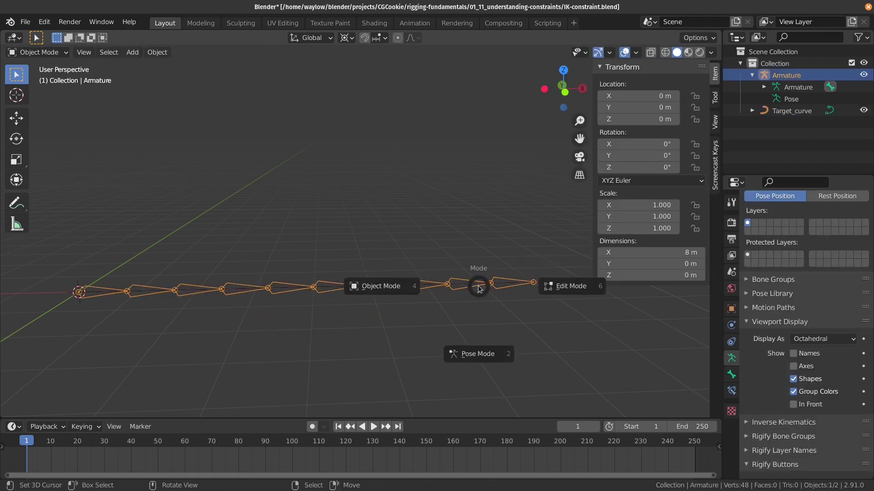
left_click(492, 350)
left_click(510, 285)
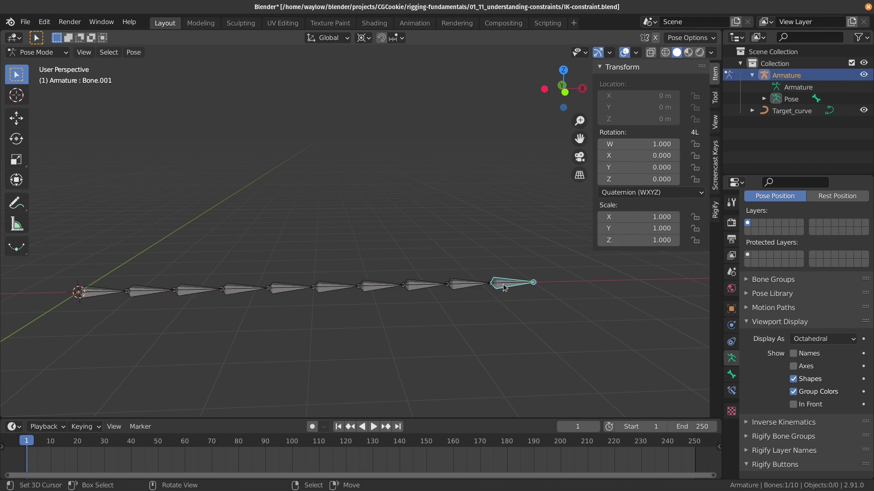
- Add a Spline IK bone constraint to Bone.001 with Target_curve as its target
left_click(731, 391)
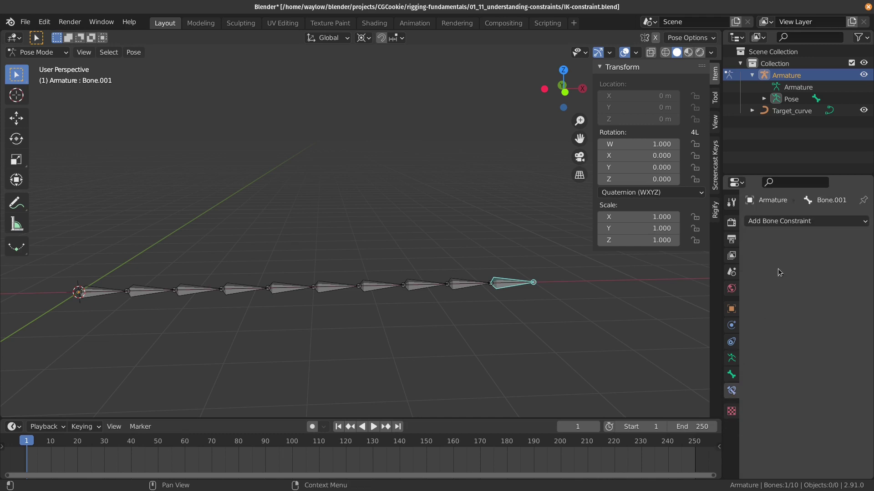
left_click(794, 223)
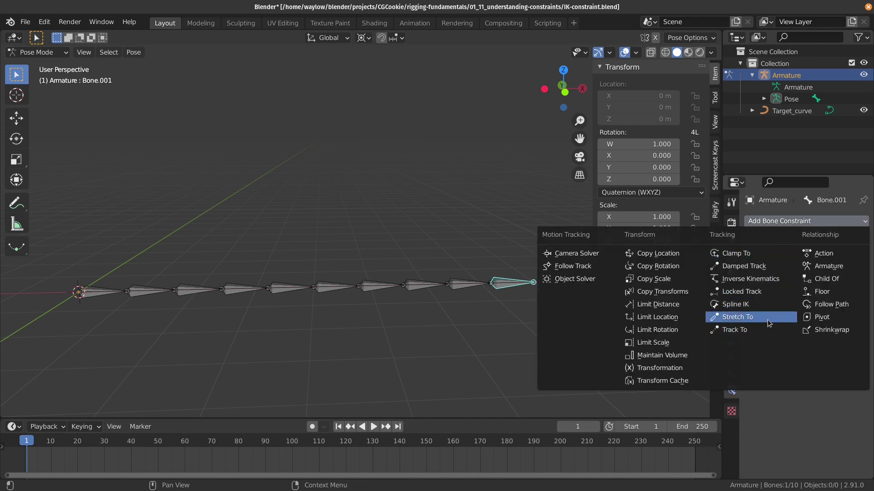
left_click(768, 306)
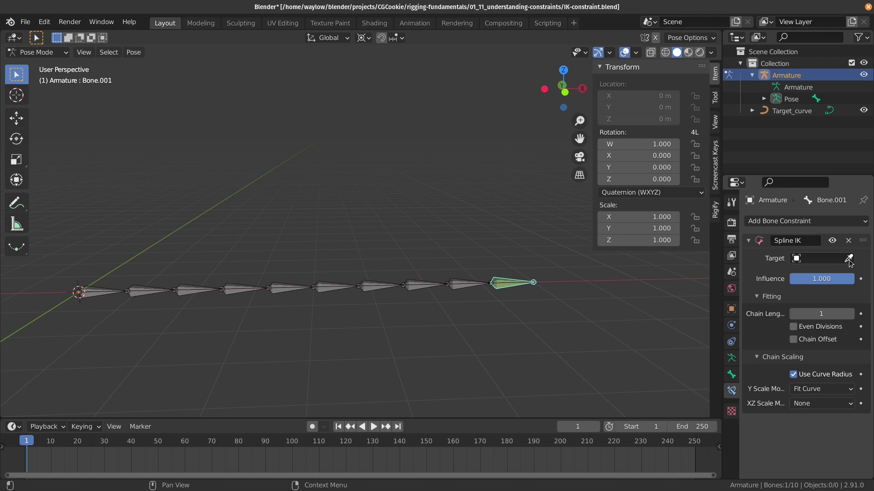
left_click(849, 258)
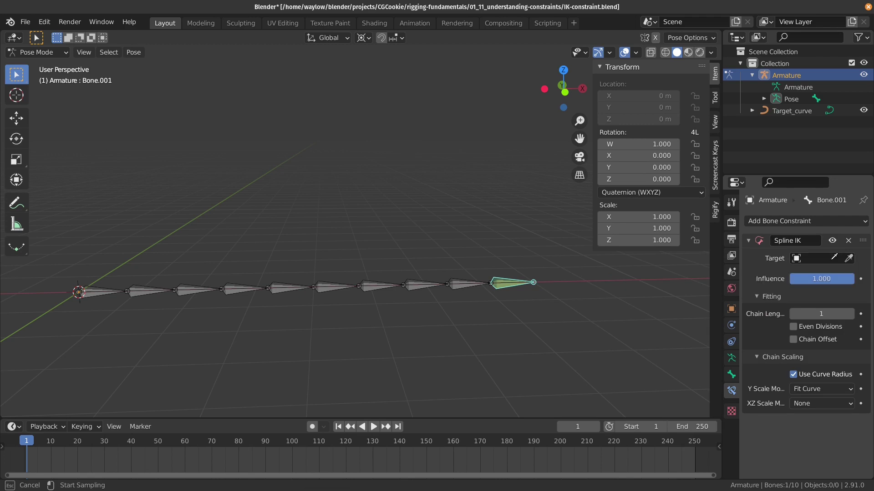
left_click(780, 110)
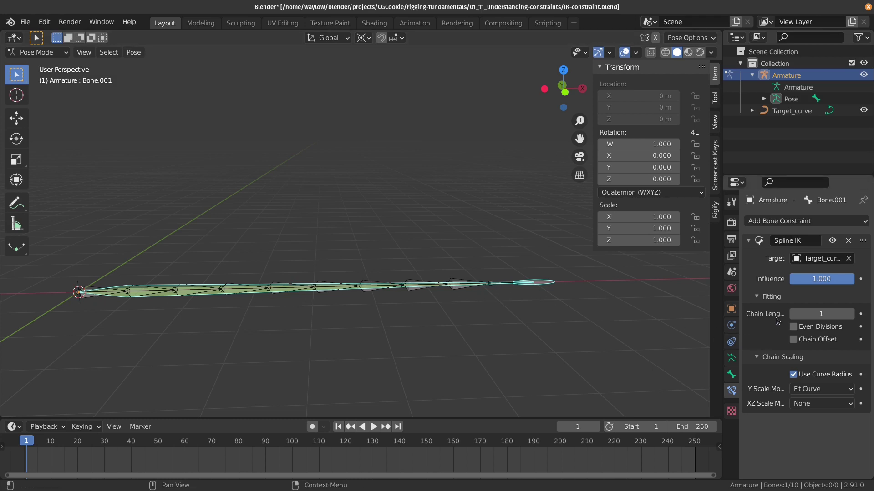
- Set the Spline IK constraint's chain length to 10
left_click(848, 314)
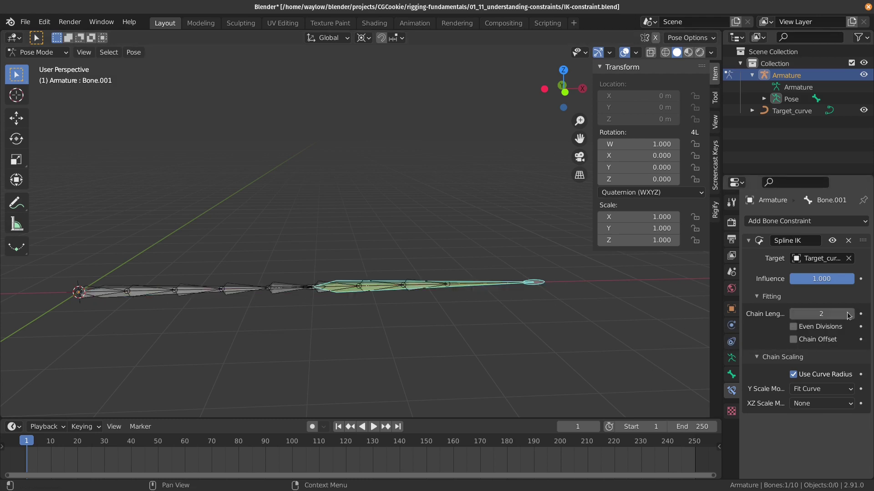
left_click(849, 314)
left_click(849, 314)
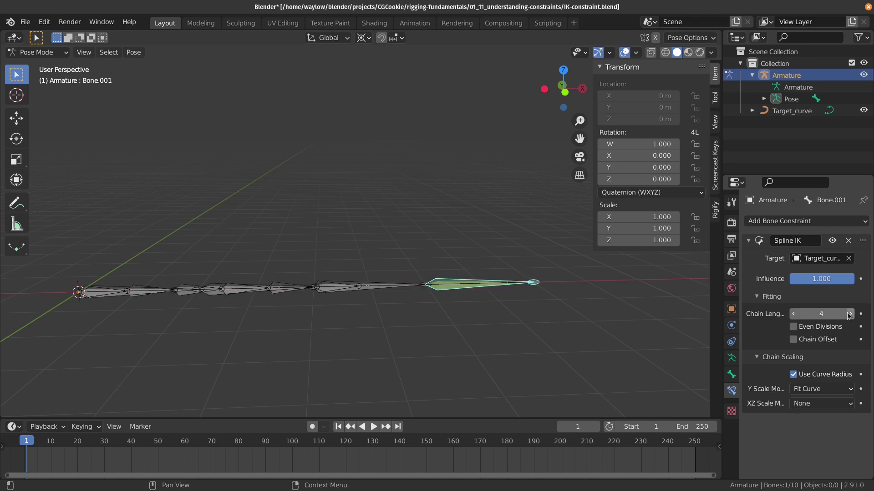
left_click(848, 314)
left_click(849, 314)
left_click(849, 314)
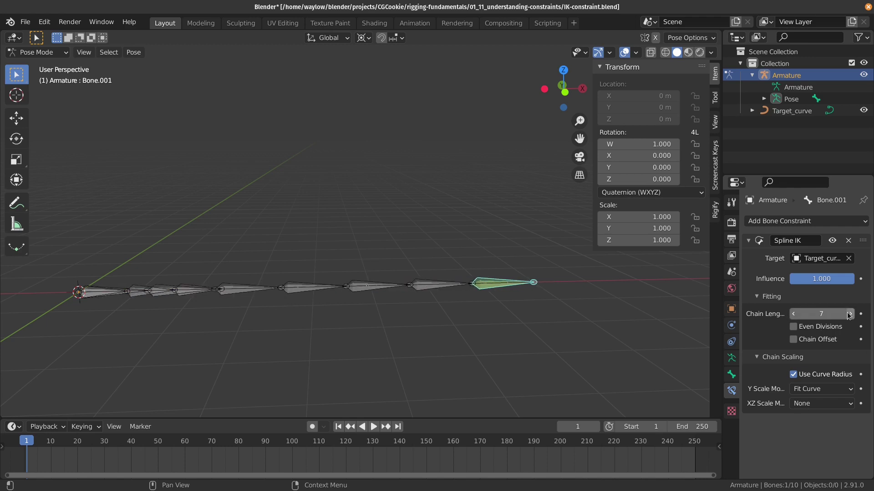
left_click(848, 314)
left_click(848, 313)
left_click(849, 314)
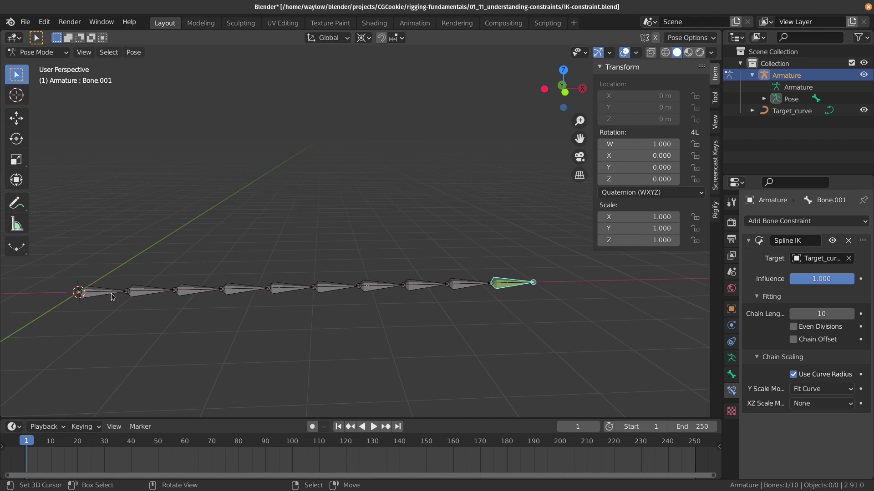
- Select all bones in the chain and check the bone count in the scene statistics
left_click(94, 296)
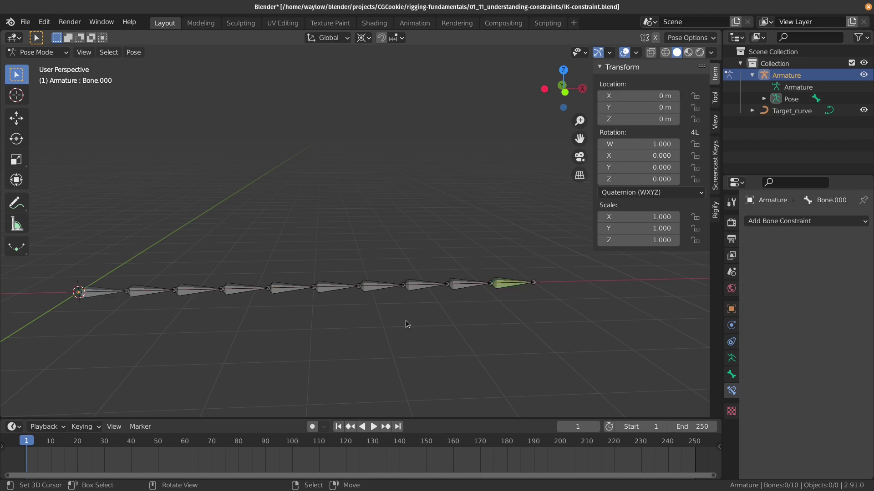
key("a")
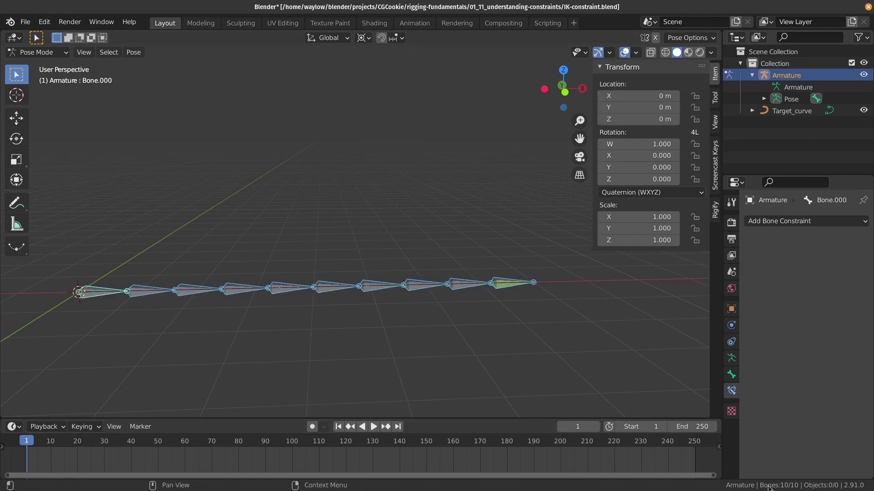
right_click(715, 488)
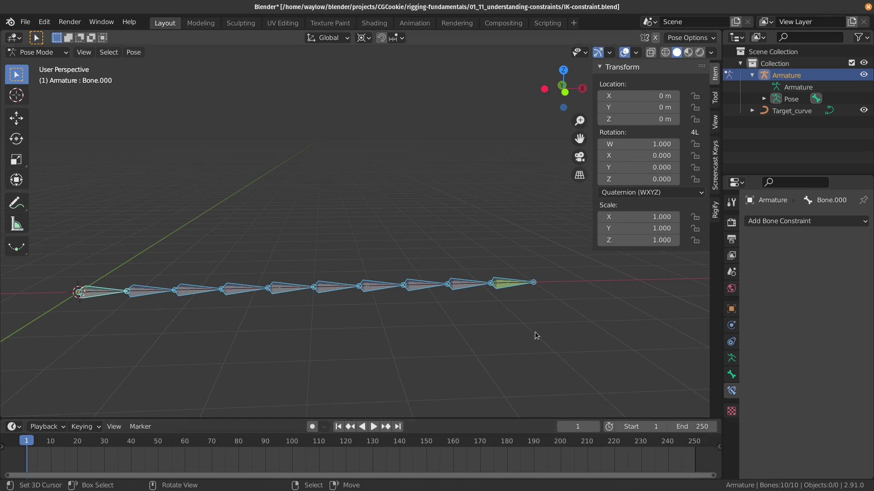
- Leave Pose Mode, open Target_curve in Edit Mode and raise its middle control point above the line
left_click(327, 293)
key("ctrl+Tab")
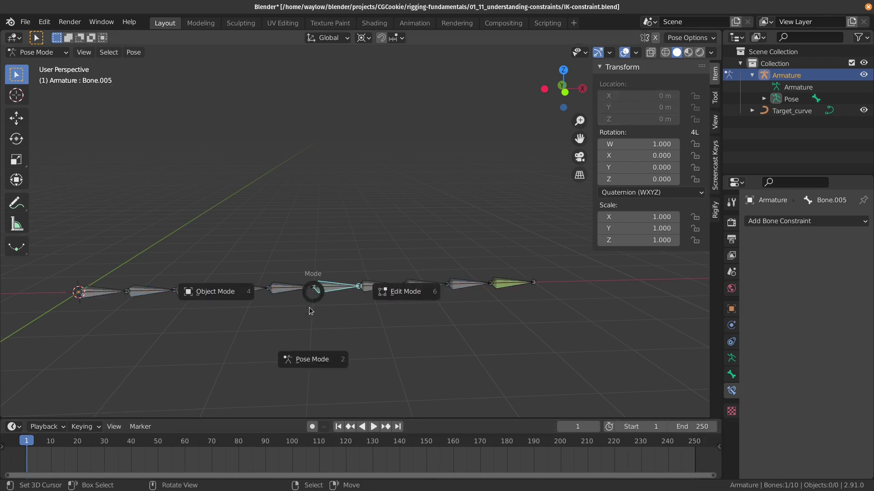
left_click(224, 297)
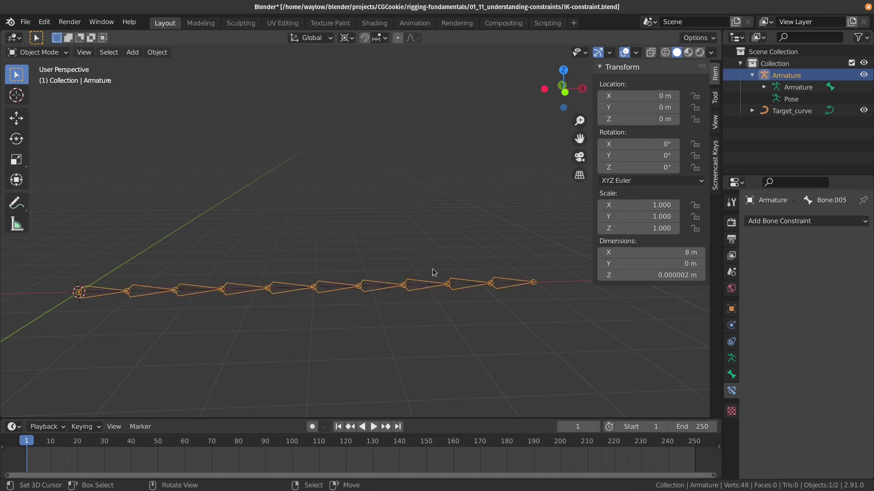
left_click(323, 287)
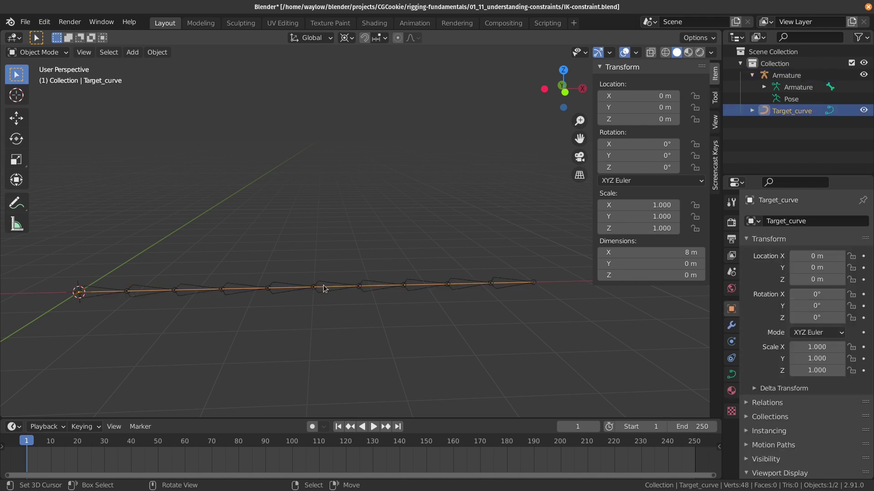
key("ctrl+Tab")
left_click(368, 290)
left_click(310, 289)
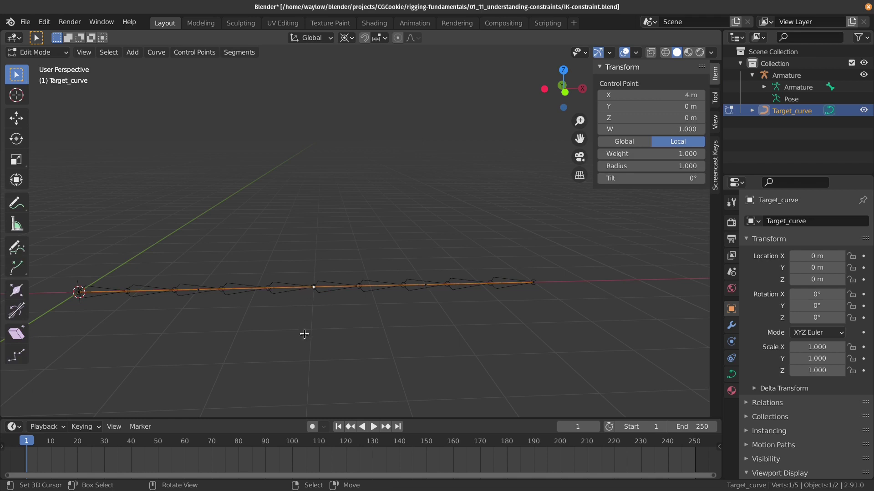
key("g")
left_click(283, 202)
- Raise the curve's second control point and pull the fourth down to about X 2.83 m, Z -1.97 m
left_click(193, 292)
key("g")
left_click(116, 171)
left_click(420, 281)
key("g")
left_click(207, 404)
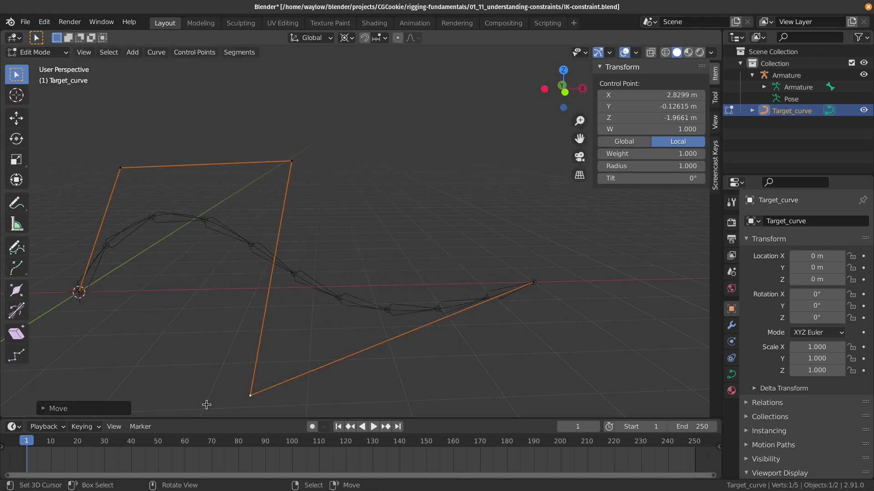
- Move the curve's middle control point up and outward to about X 5.4 m, Y 0.64 m, Z 4 m
left_click(298, 157)
key("g")
left_click(388, 160)
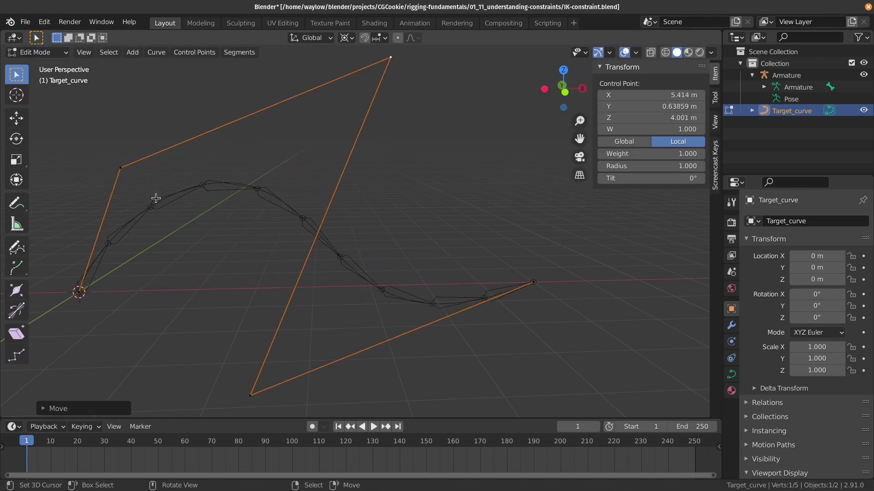
- Stretch the curve by moving its end control point to about X 10.3 m, Z 0.46 m, and return to Object Mode
left_click(526, 283)
scroll(526, 282, "down", 1)
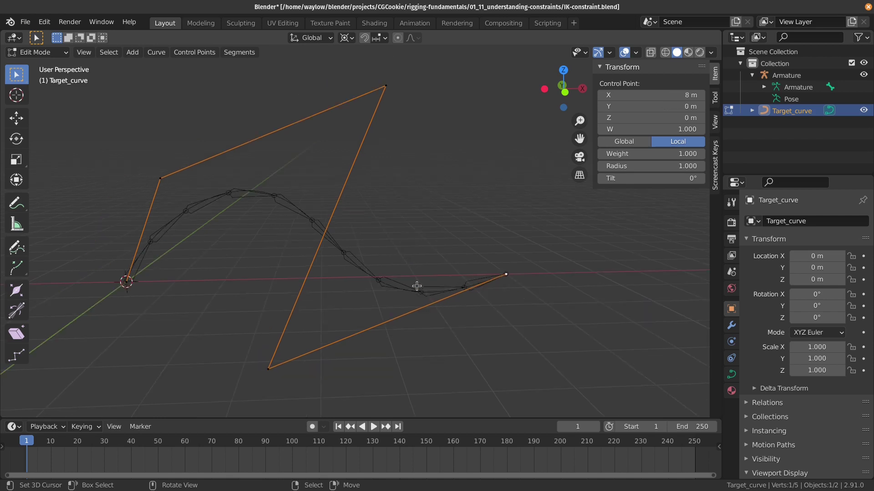
key("g")
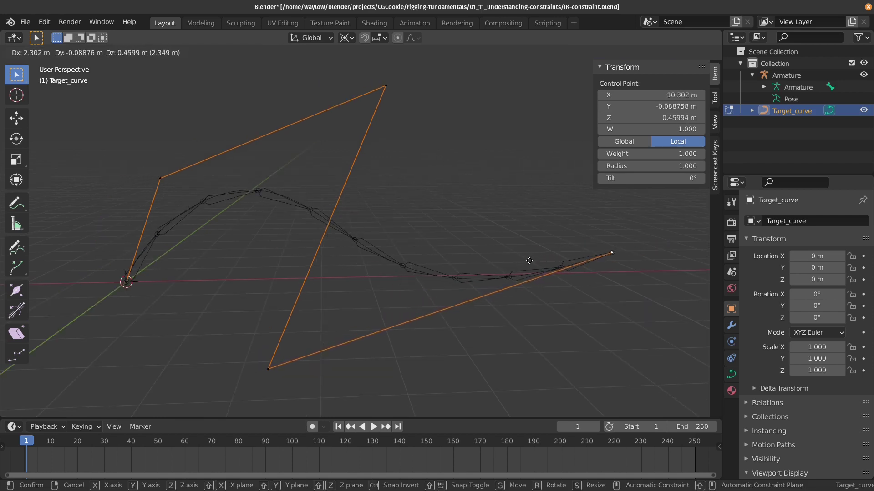
left_click(523, 260)
key("ctrl+Tab")
left_click(424, 276)
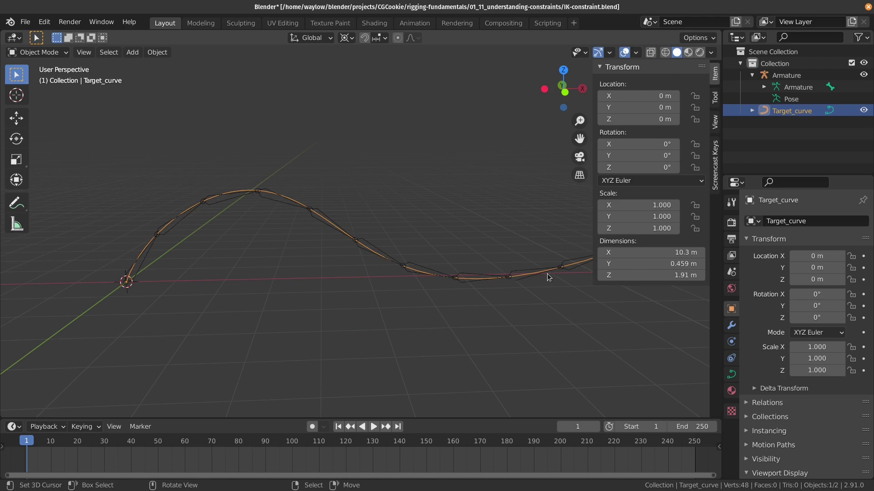
- Put the armature in Pose Mode and turn off Even Divisions in Bone.001's Spline IK constraint
scroll(549, 278, "down", 4, "ctrl")
left_click(482, 272)
key("ctrl+Tab")
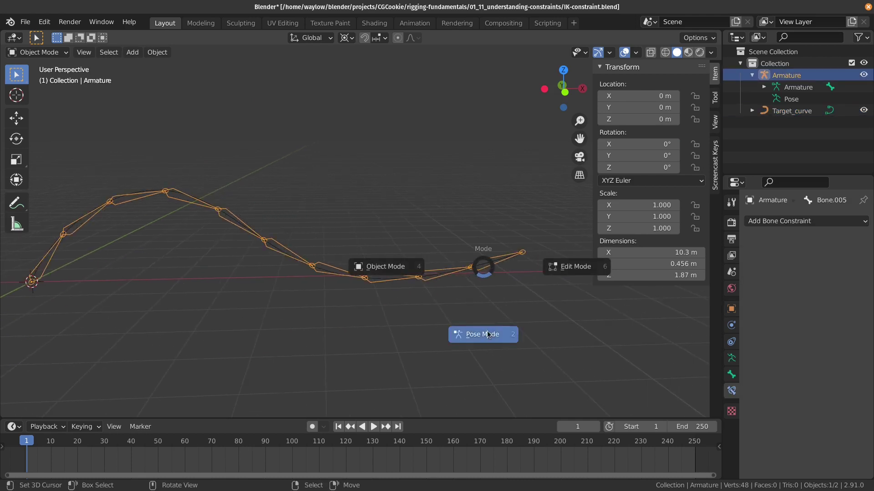
left_click(481, 335)
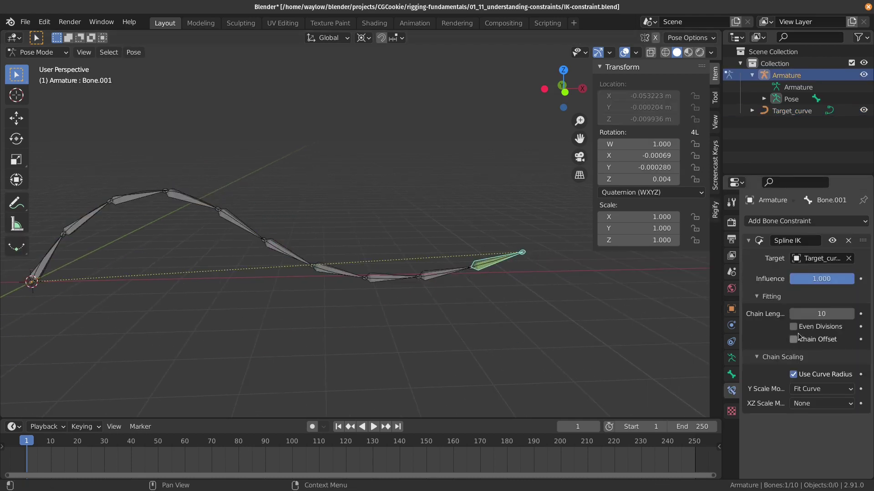
scroll(514, 299, "down", 2)
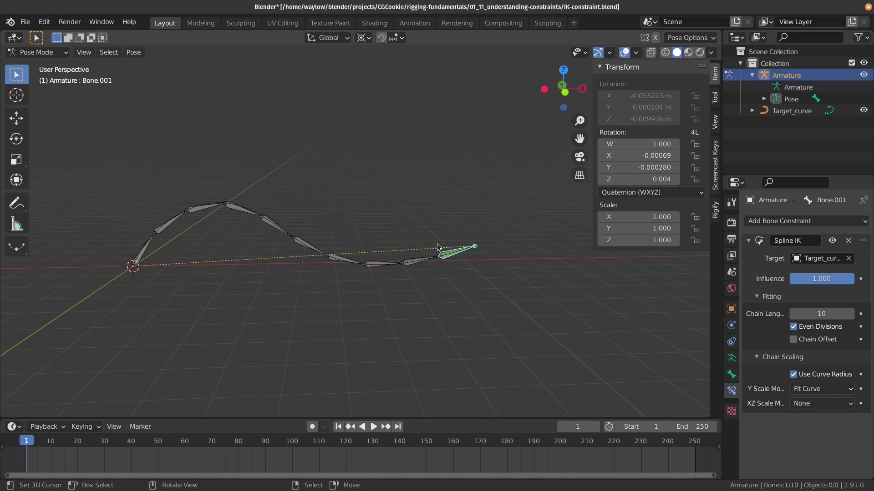
left_click(794, 327)
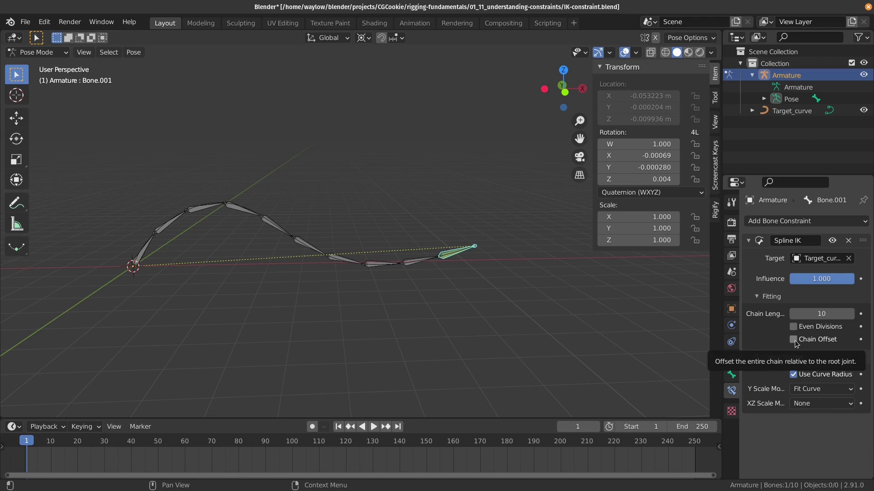
- Move the chain's root bone, Bone.000, to about X 0.49 m, Y 2.78 m, Z 0.3 m
left_click(146, 257)
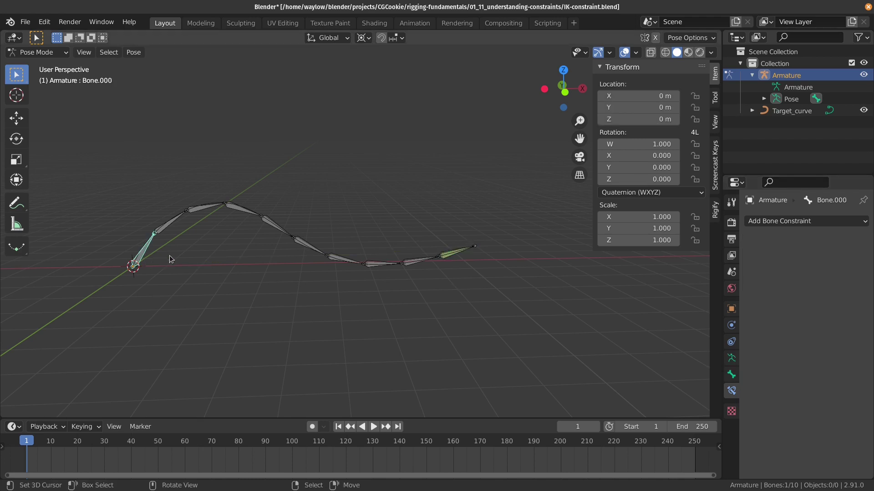
key("g")
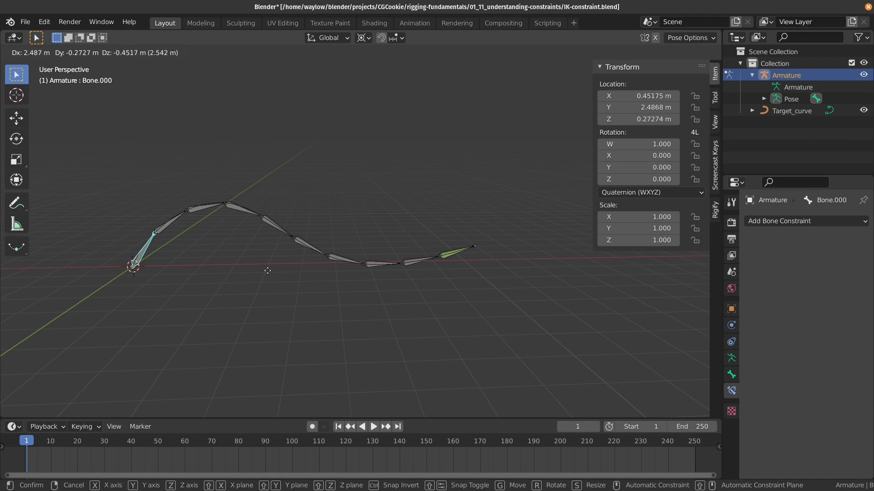
left_click(267, 273)
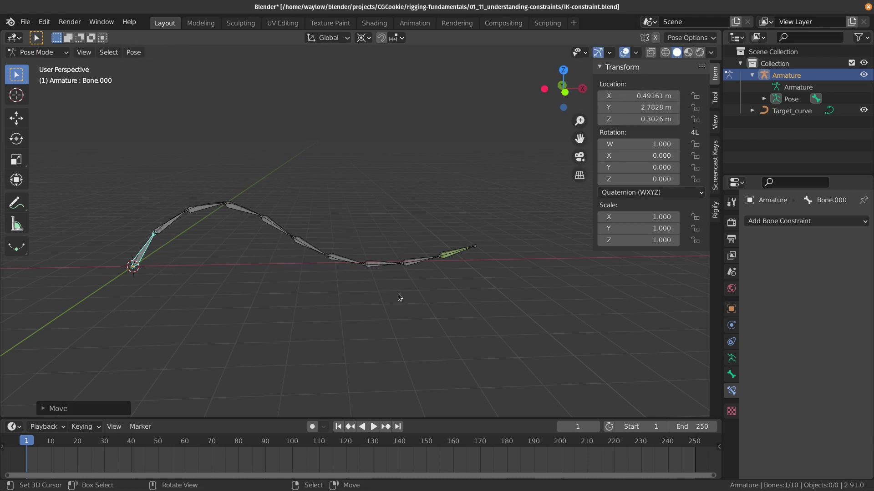
- Turn on Chain Offset in Bone.001's Spline IK constraint and move Bone.000 to about X -2.75 m, Y 4.41 m, Z -0.18 m
left_click(441, 257)
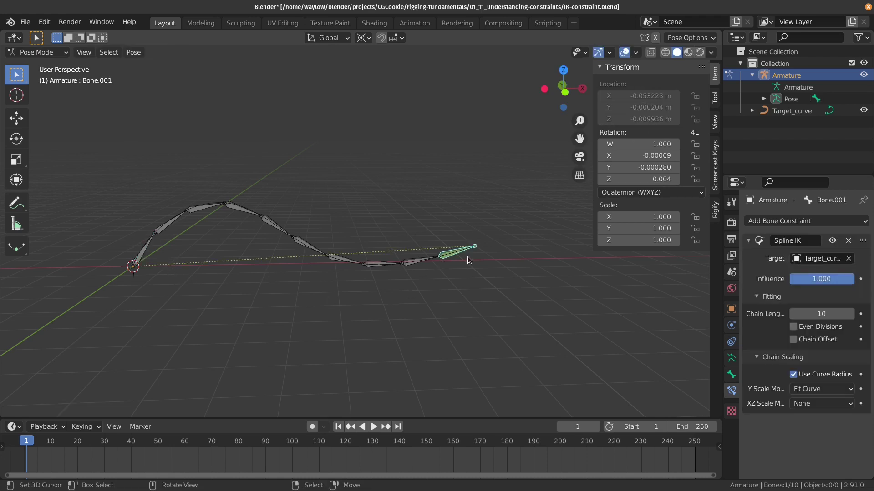
left_click(791, 343)
left_click(263, 285)
key("g")
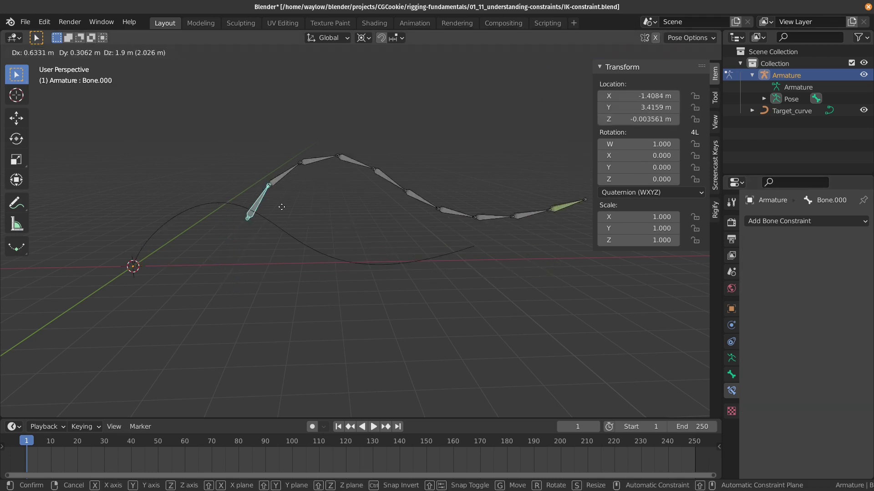
left_click(273, 196)
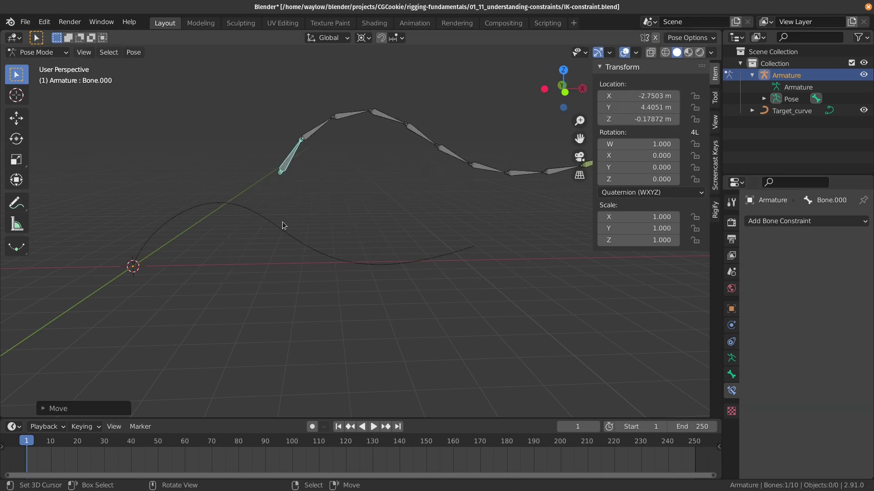
- Turn off Chain Offset and Use Curve Radius in Bone.001's Spline IK constraint, and return the armature to Object Mode
left_click(253, 216)
middle_click_drag(256, 213, 277, 235)
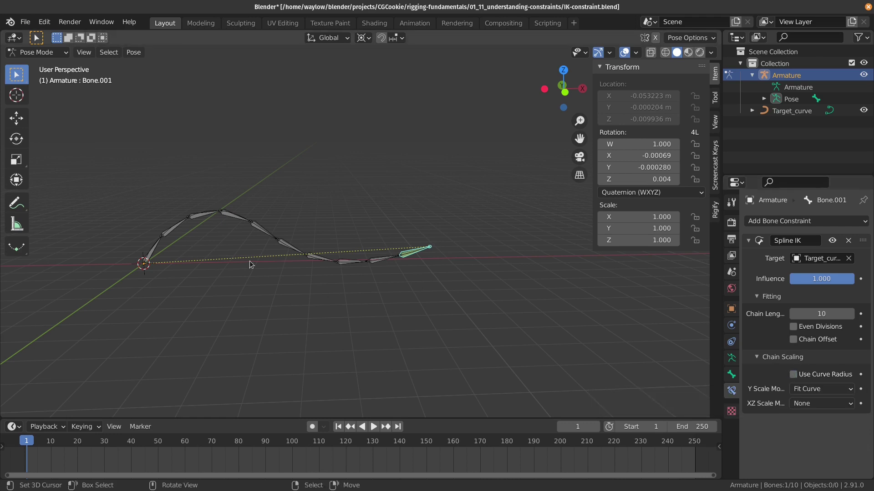
left_click(253, 230)
key("ctrl+Tab")
left_click(244, 261)
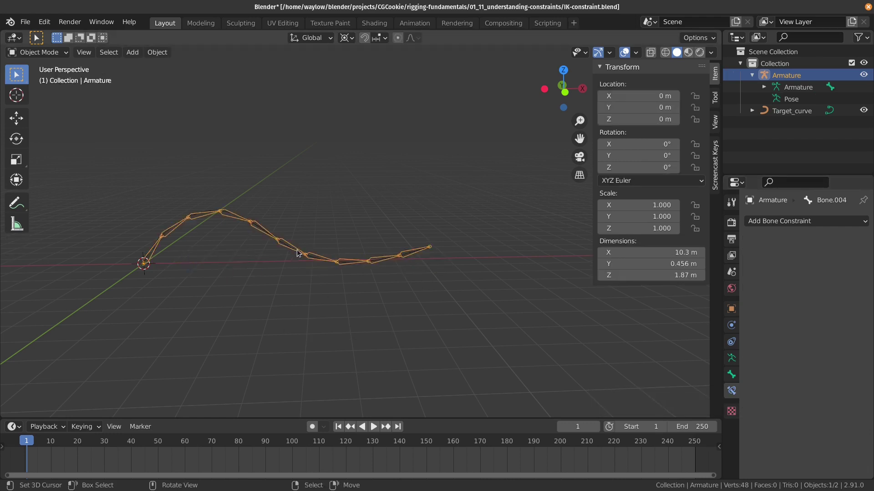
- Increase the radius of Target_curve's fourth control point in Edit Mode and return to Object Mode
left_click(297, 253)
key("Tab")
left_click(228, 314)
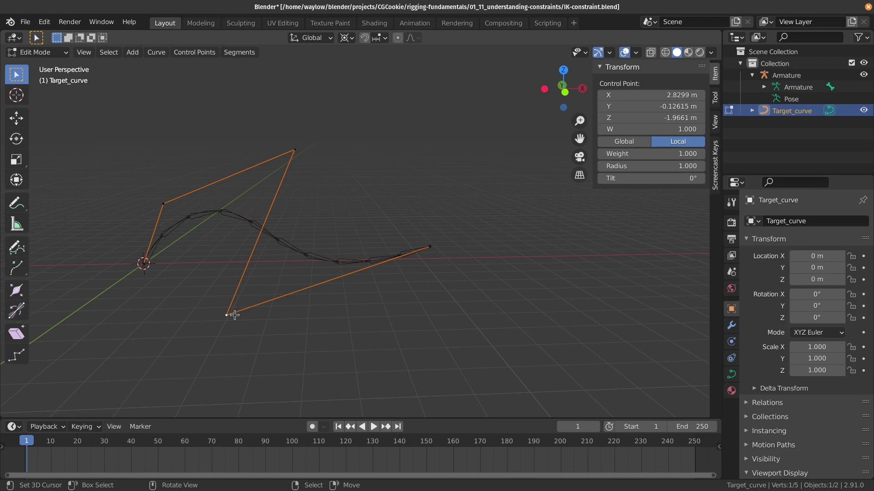
left_click_drag(651, 165, 664, 166)
key("ctrl+Tab")
left_click(299, 257)
left_click(380, 257)
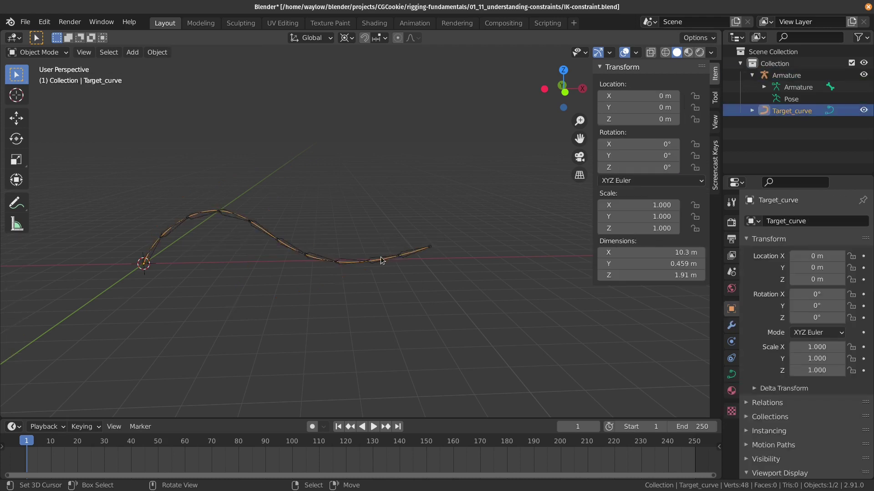
- Put the armature in Pose Mode and turn on Use Curve Radius in Bone.001's Spline IK constraint
left_click(380, 256)
key("ctrl+Tab")
left_click(407, 310)
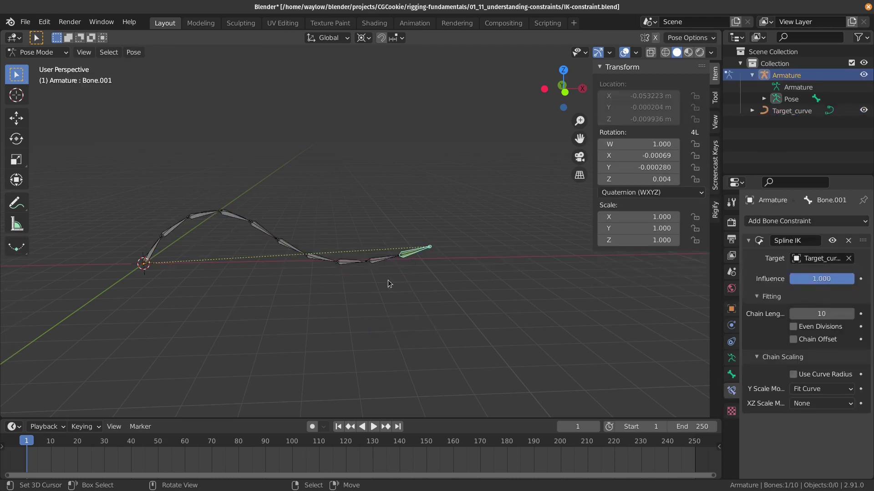
left_click(792, 374)
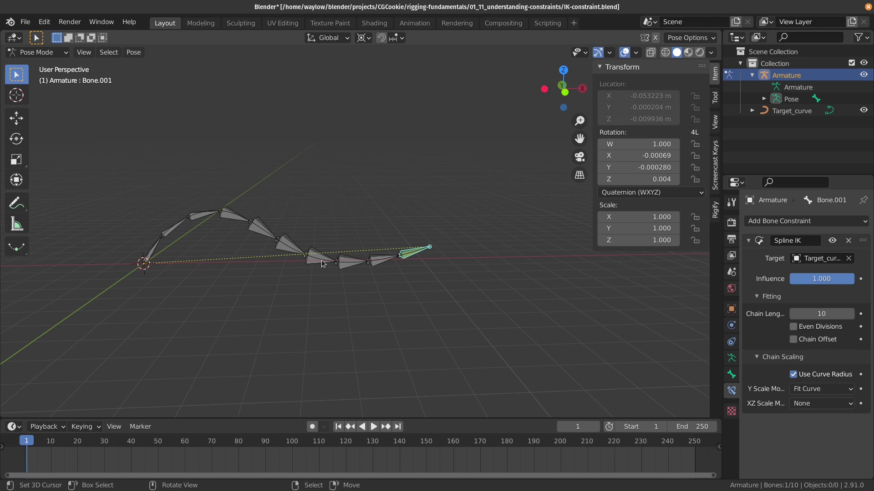
- Toggle Use Curve Radius several times to compare the bone thickness, ending with the option off
left_click(793, 374)
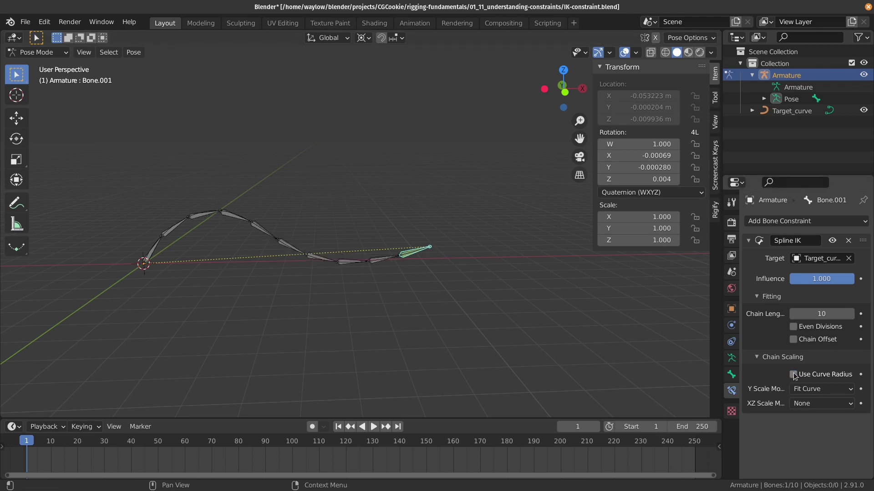
left_click(793, 374)
left_click(793, 374)
left_click(793, 374)
right_click(793, 373)
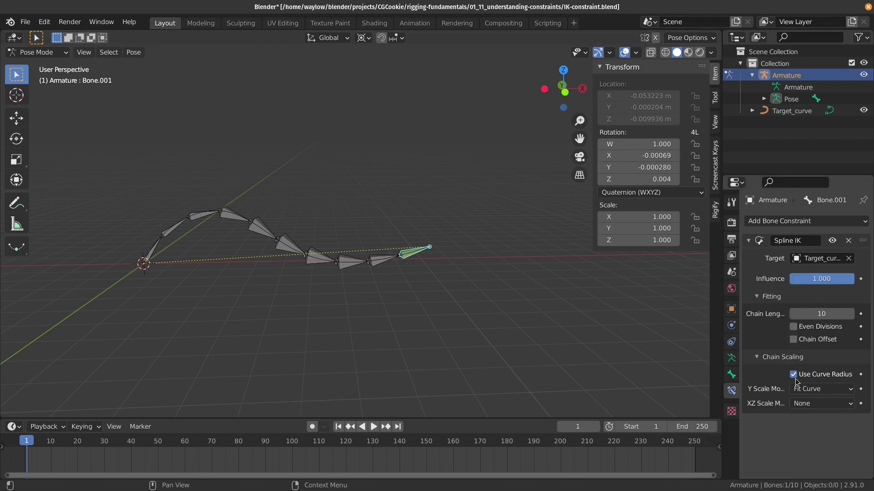
left_click(801, 375)
- Try the constraint's Y Scale Mode None and switch it back to Fit Curve
left_click(837, 389)
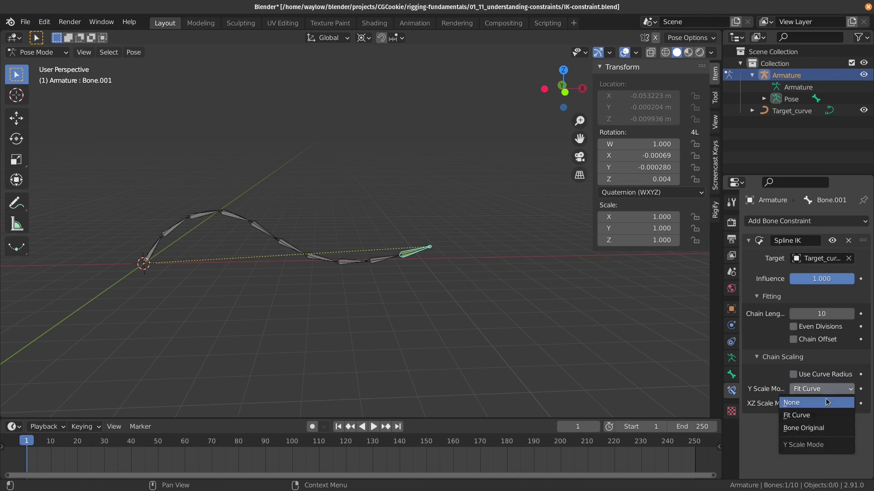
left_click(827, 400)
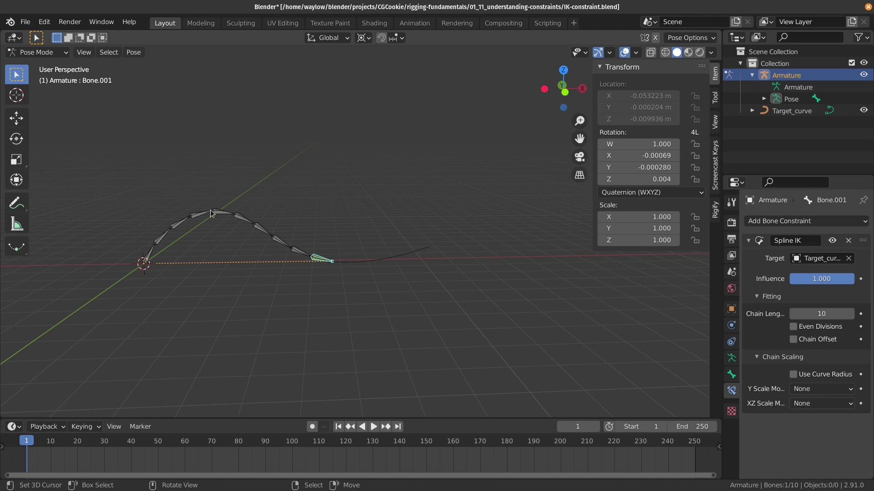
left_click(835, 387)
left_click(836, 417)
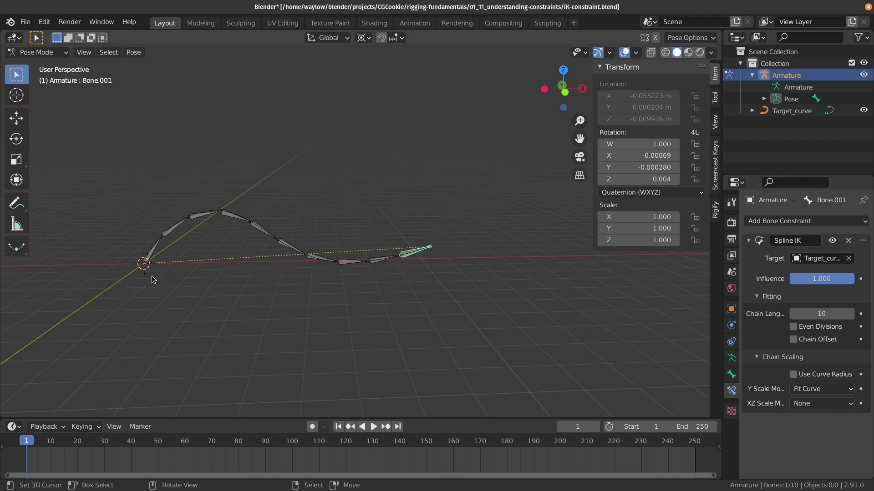
- Set the constraint's Y Scale Mode to Bone Original and increase the Y scale of the root bone, Bone.000
left_click(810, 390)
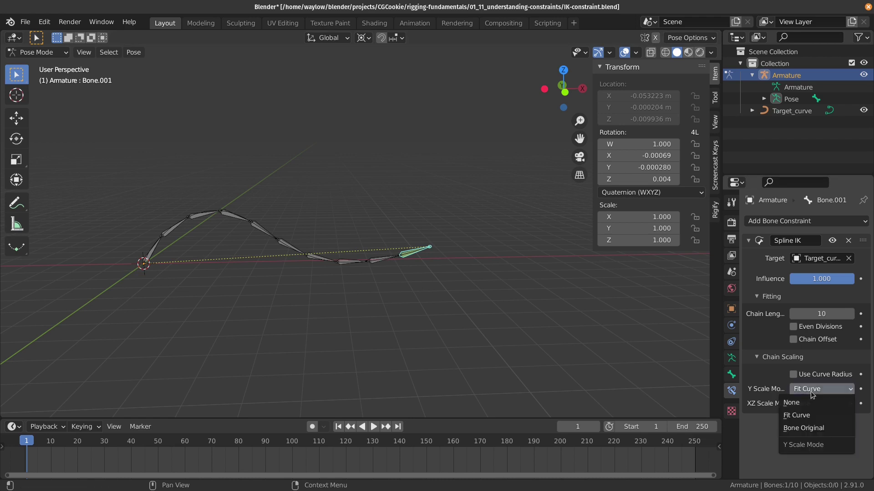
left_click(833, 428)
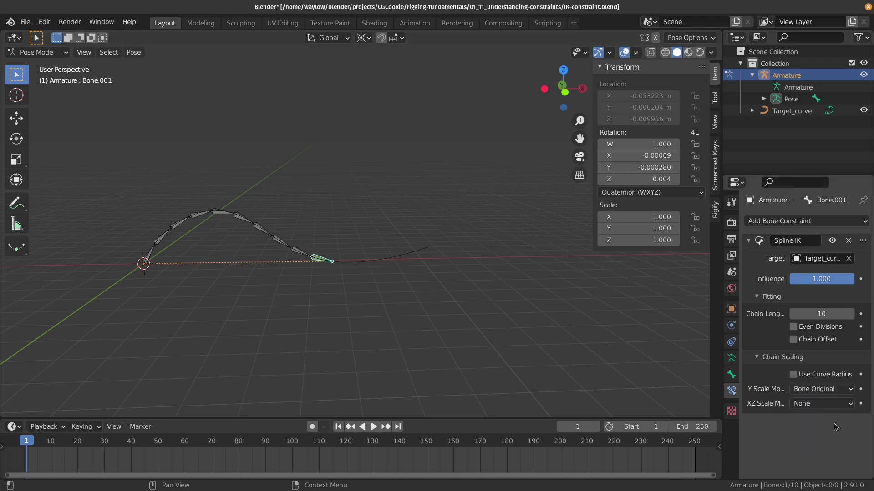
left_click(169, 258)
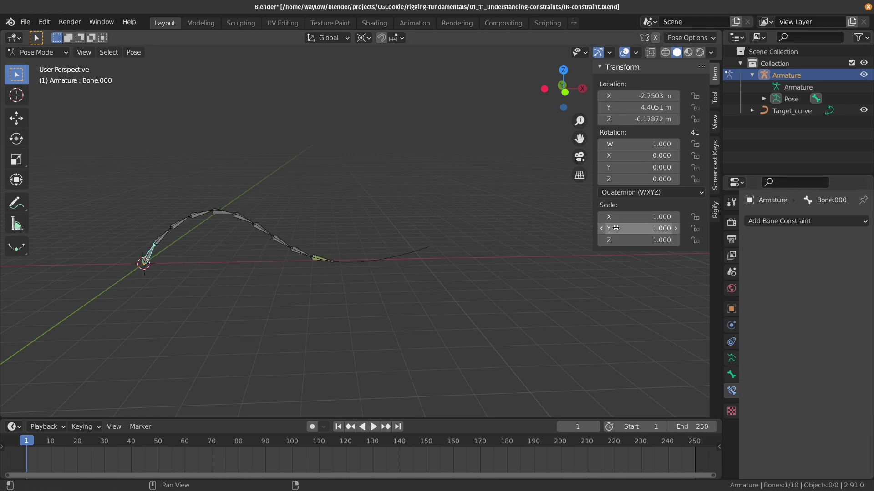
left_click_drag(637, 228, 676, 228)
- Select Bone.001 and set its Spline IK Y Scale Mode back to Fit Curve
left_click(498, 233)
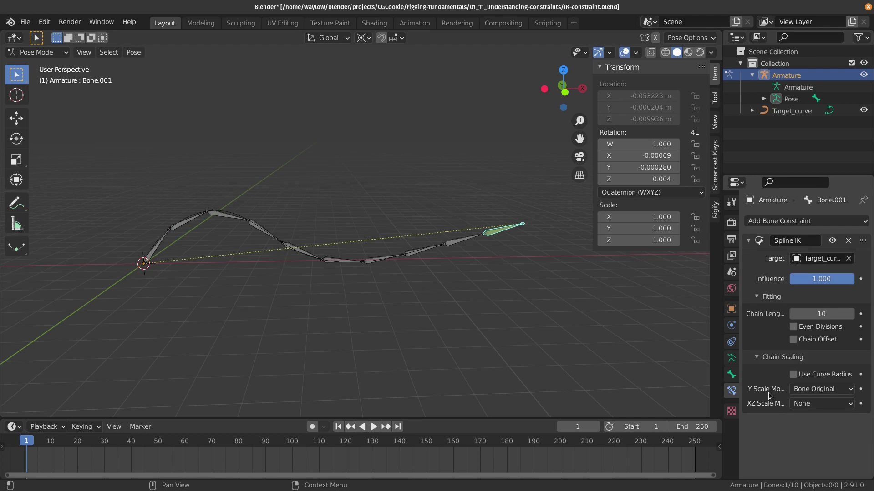
scroll(814, 389, "up", 1, "ctrl")
left_click(816, 389)
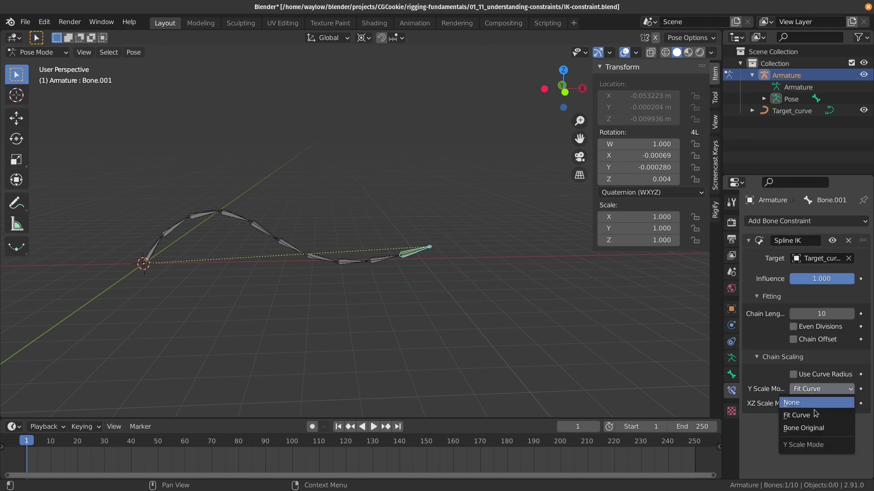
left_click(816, 415)
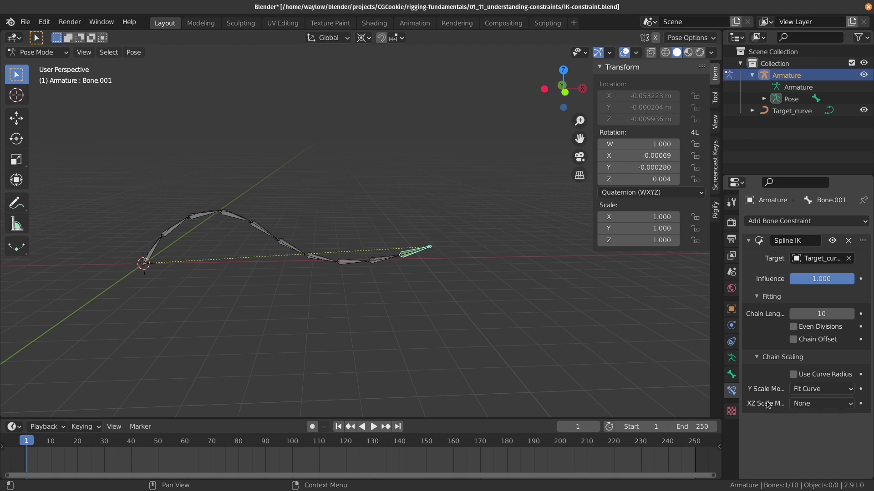
- Change the constraint's XZ Scale Mode to Inverse Scale and finally to Bone Original
left_click(821, 404)
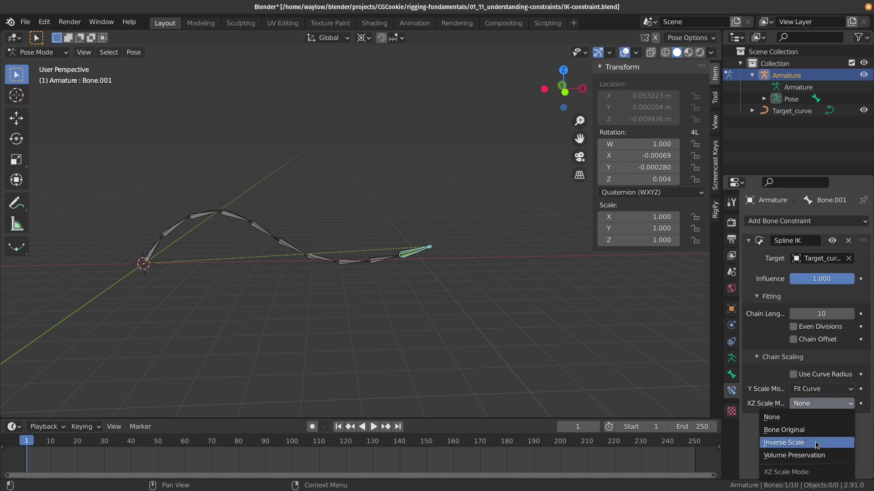
left_click(815, 403)
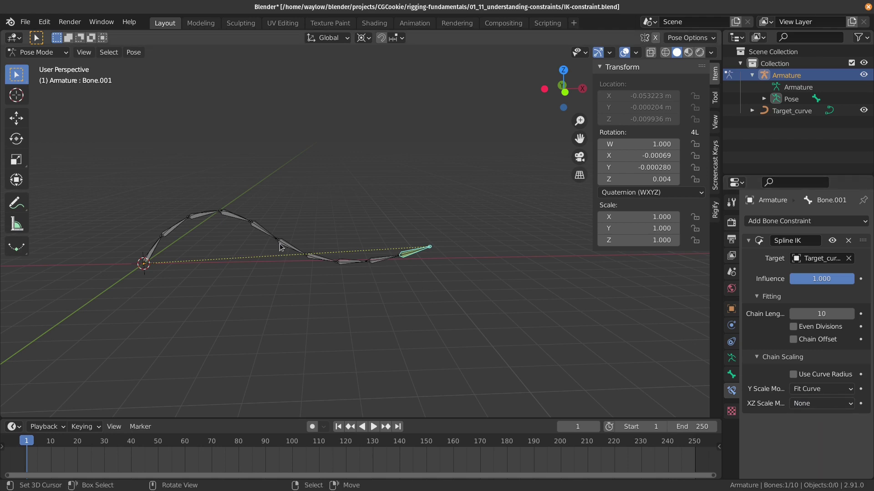
left_click(833, 403)
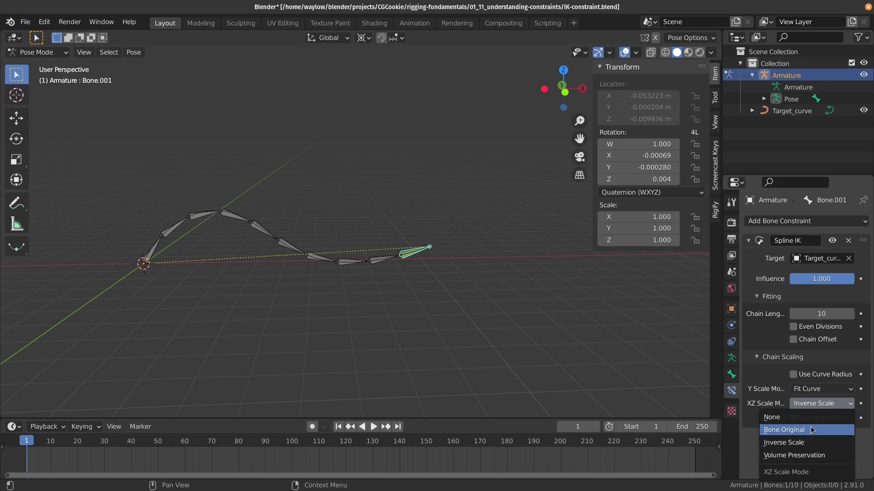
left_click(809, 426)
- Scale the second bone, Bone.009, to X 2.8 and Z 11.6, and clear its scale again
left_click(168, 228)
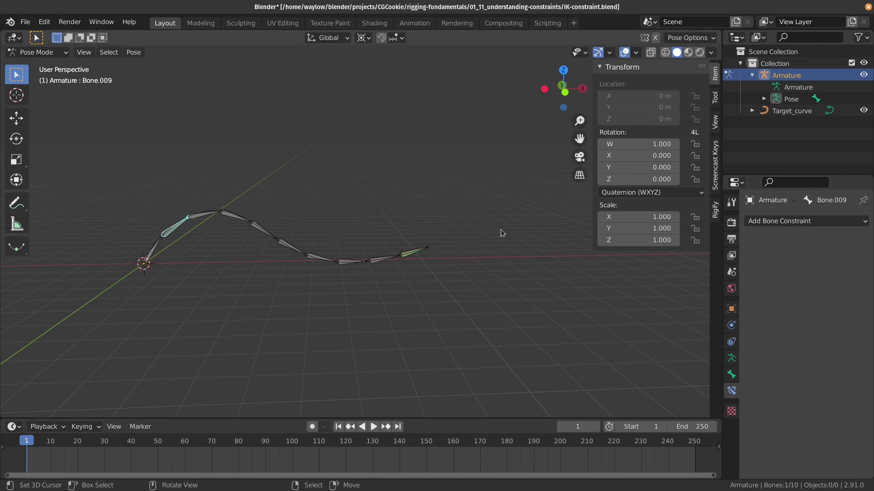
left_click_drag(634, 218, 673, 240)
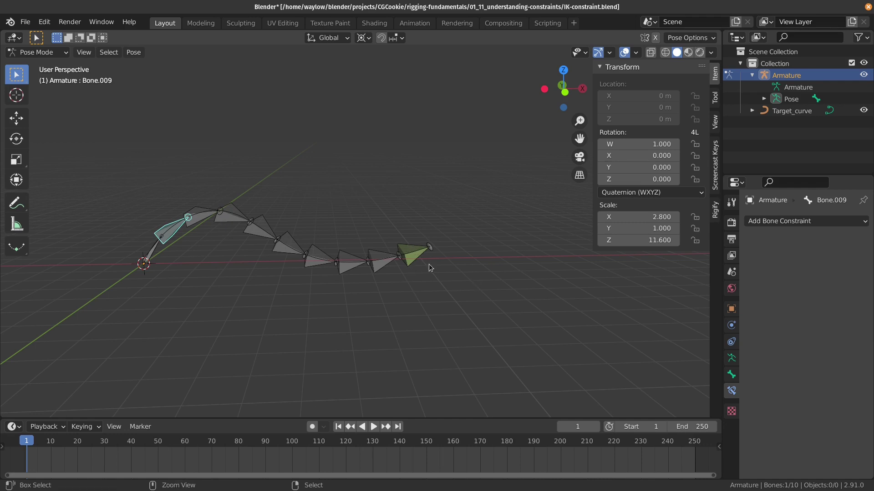
key("alt+s")
- Set Bone.001's XZ Scale Mode to Volume Preservation and raise the Volume Variation to about 12.2
left_click(414, 254)
left_click(822, 404)
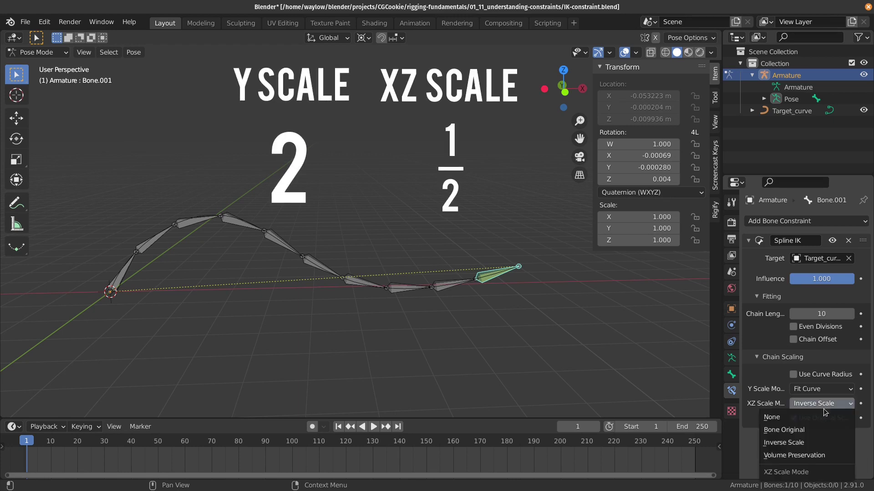
left_click(826, 453)
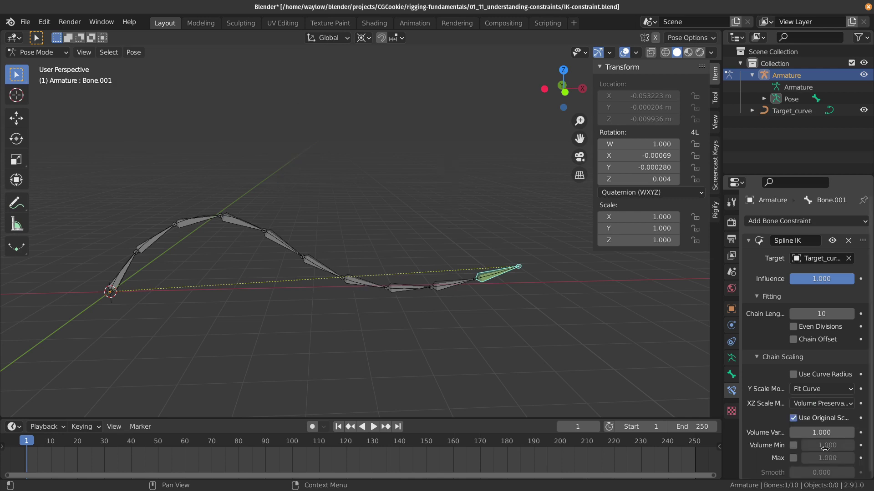
scroll(814, 415, "down", 1)
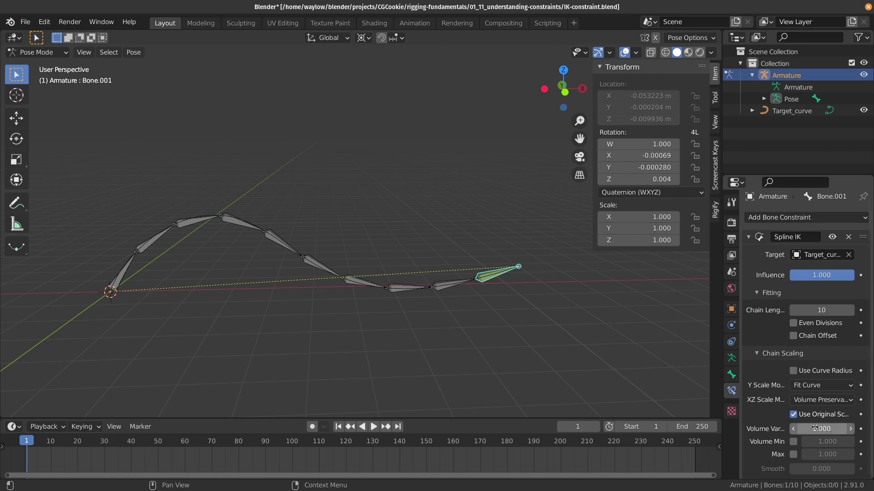
mouse_move(821, 429)
left_mouse_down()
mouse_move(865, 429)
mouse_move(836, 428)
left_mouse_up()
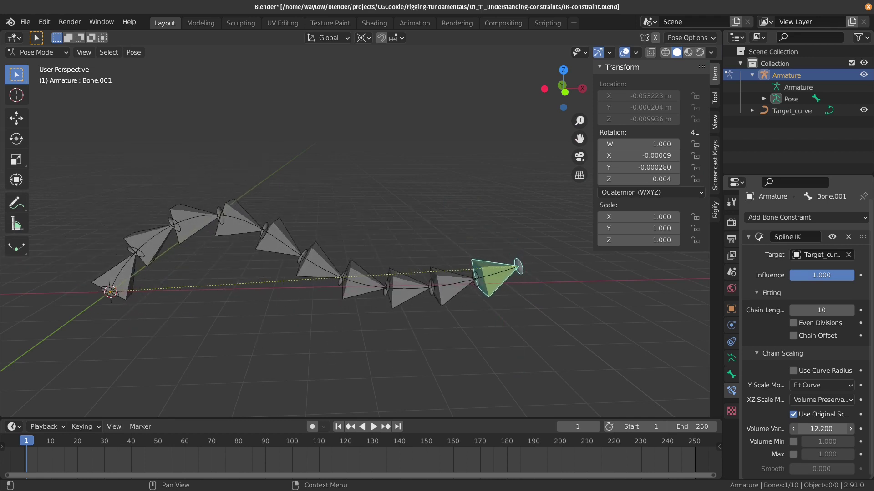